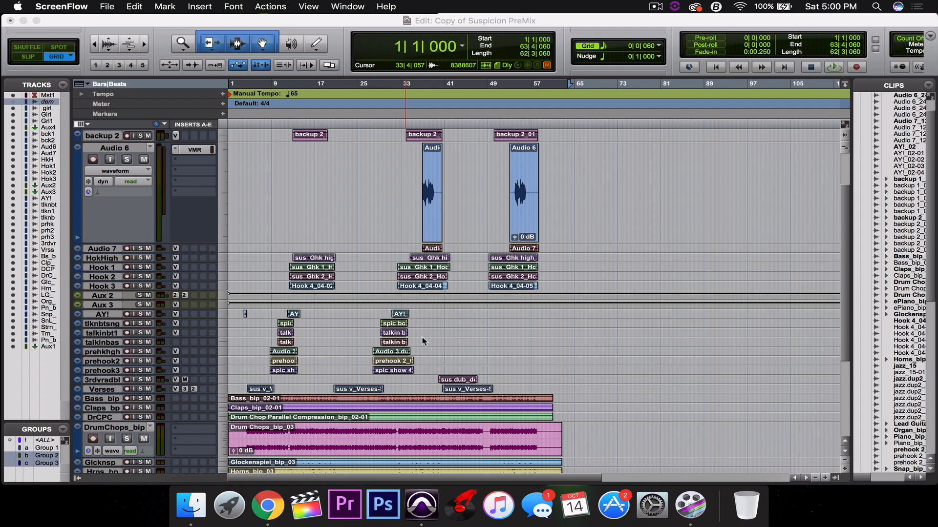
Step: Consolidate the clips on all tracks from the session start to 63|2|540, just past the end of the longest clips
{"action": "left_click", "coordinate": [576, 23]}
{"action": "scroll", "coordinate": [544, 264], "scroll_direction": "up", "scroll_amount": 2}
{"action": "scroll", "coordinate": [545, 263], "scroll_direction": "up", "scroll_amount": 2}
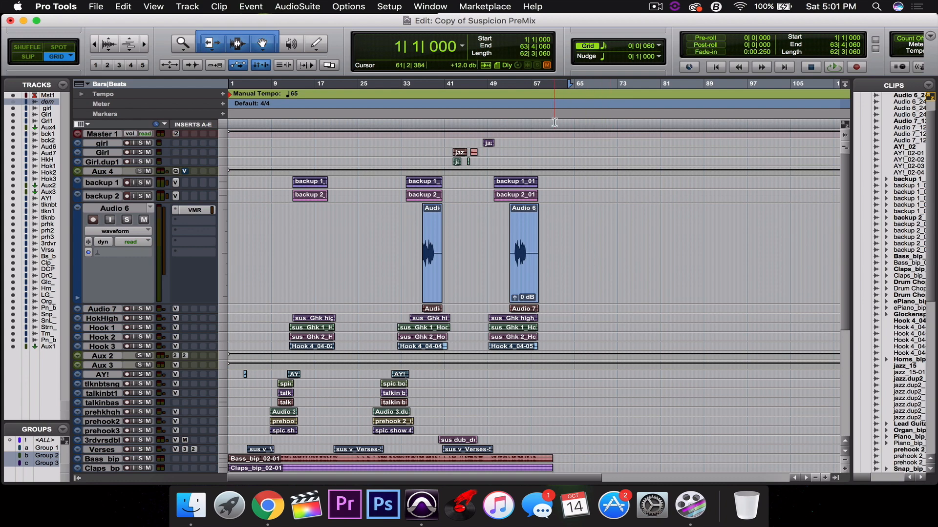
{"action": "scroll", "coordinate": [596, 268], "scroll_direction": "down", "scroll_amount": 10}
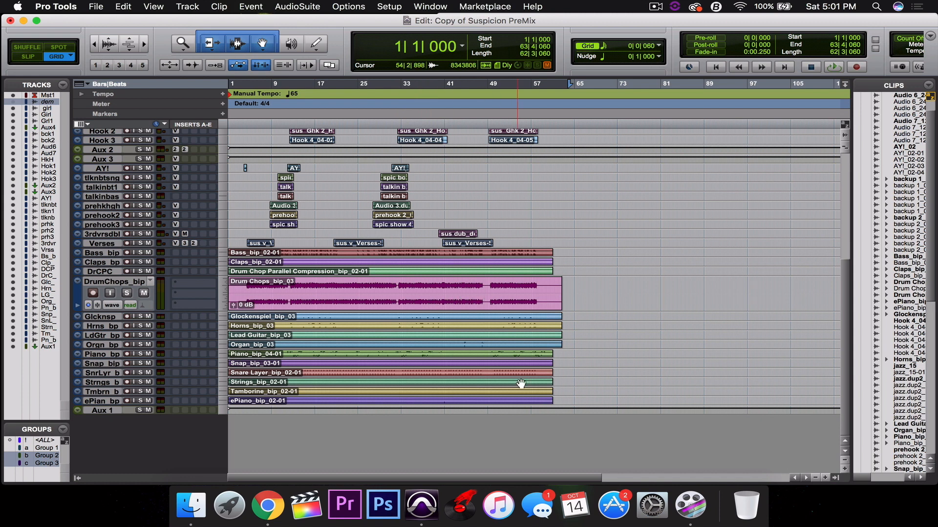
{"action": "scroll", "coordinate": [546, 353], "scroll_direction": "up", "scroll_amount": 2}
{"action": "scroll", "coordinate": [545, 353], "scroll_direction": "up", "scroll_amount": 8}
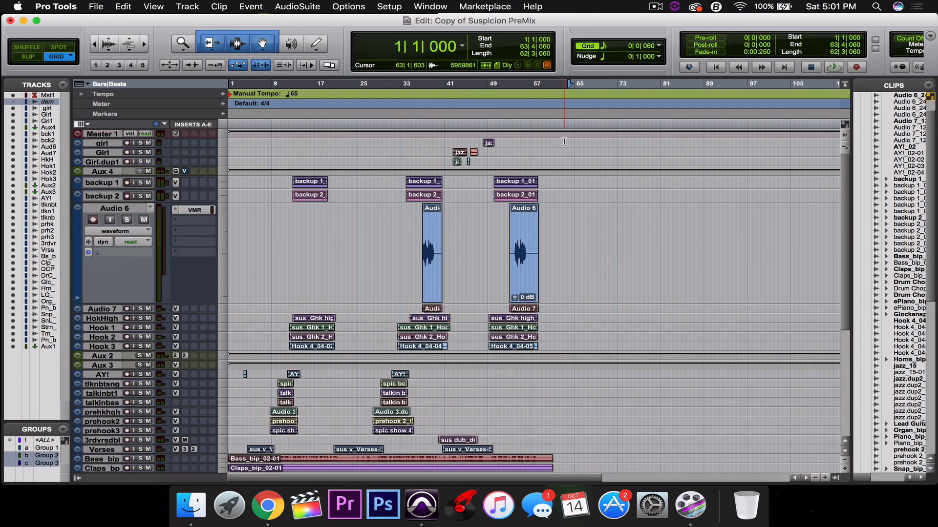
{"action": "left_click_drag", "start_coordinate": [558, 124], "coordinate": [230, 293]}
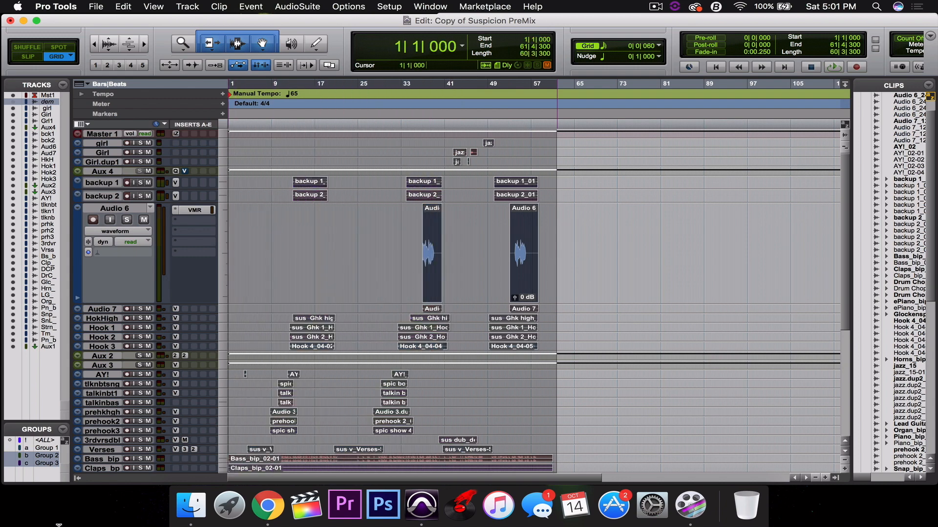
{"action": "scroll", "coordinate": [704, 248], "scroll_direction": "down", "scroll_amount": 10}
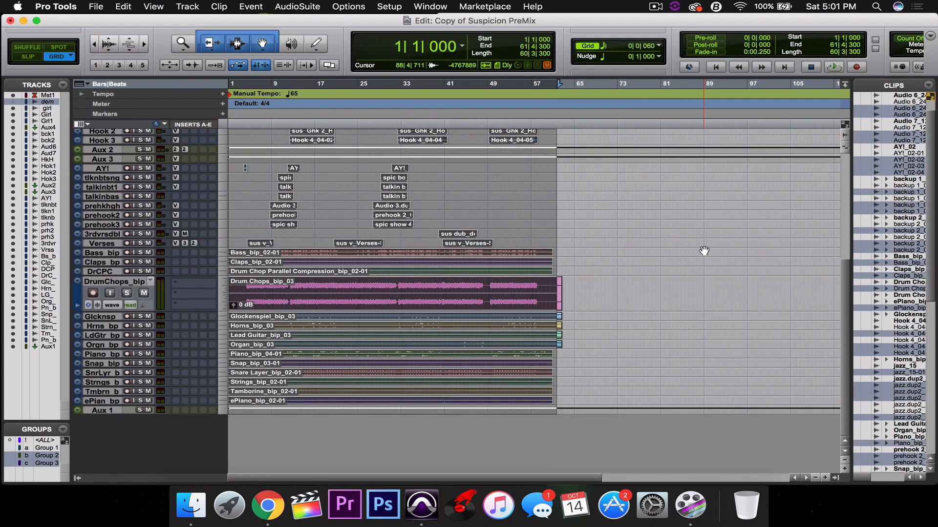
{"action": "left_click_drag", "start_coordinate": [560, 85], "coordinate": [569, 89]}
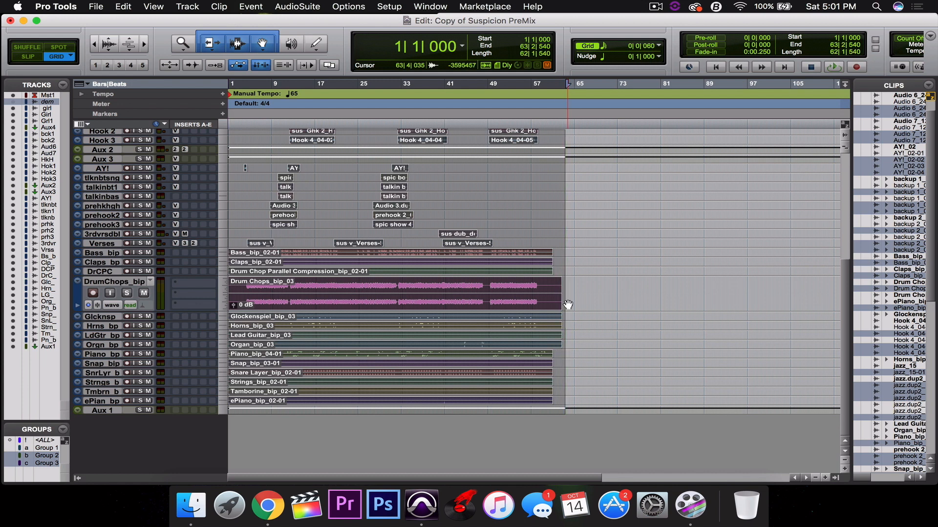
{"action": "scroll", "coordinate": [569, 299], "scroll_direction": "up", "scroll_amount": 8}
{"action": "scroll", "coordinate": [571, 299], "scroll_direction": "up", "scroll_amount": 3}
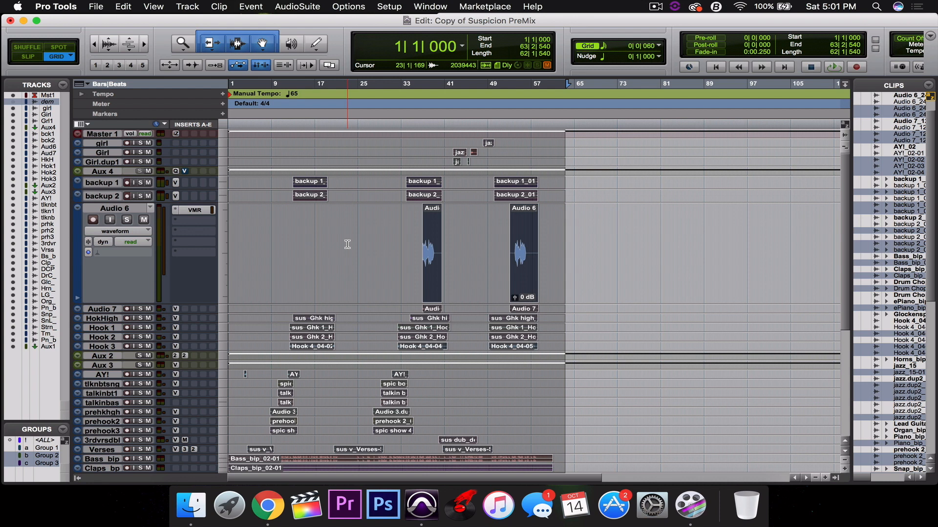
{"action": "key", "text": "alt+shift+3"}
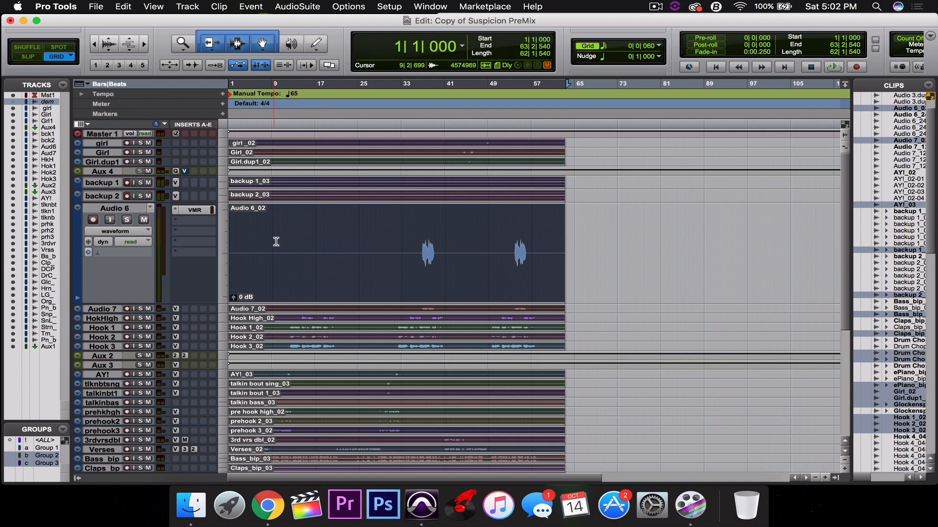
Step: Clear the selection and check the start and end points of the consolidated clips on every track
{"action": "left_click", "coordinate": [614, 289]}
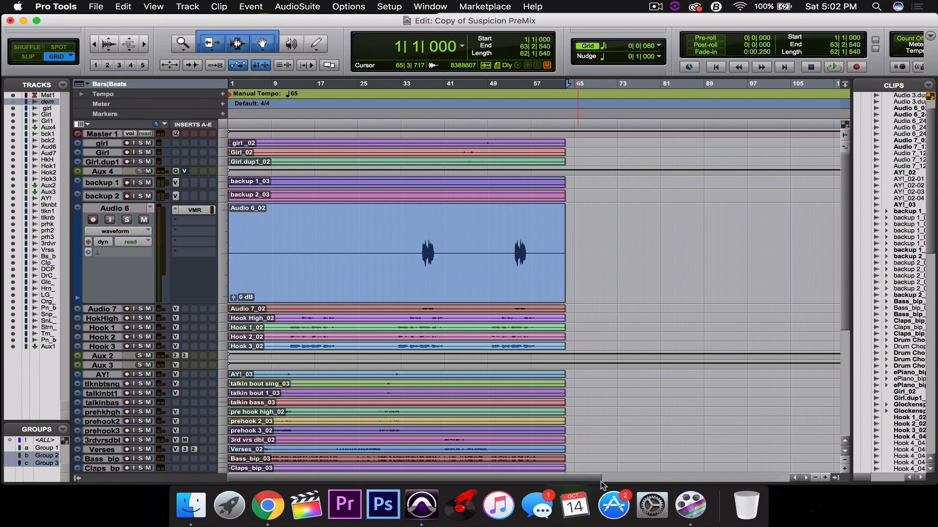
{"action": "scroll", "coordinate": [482, 317], "scroll_direction": "down", "scroll_amount": 5}
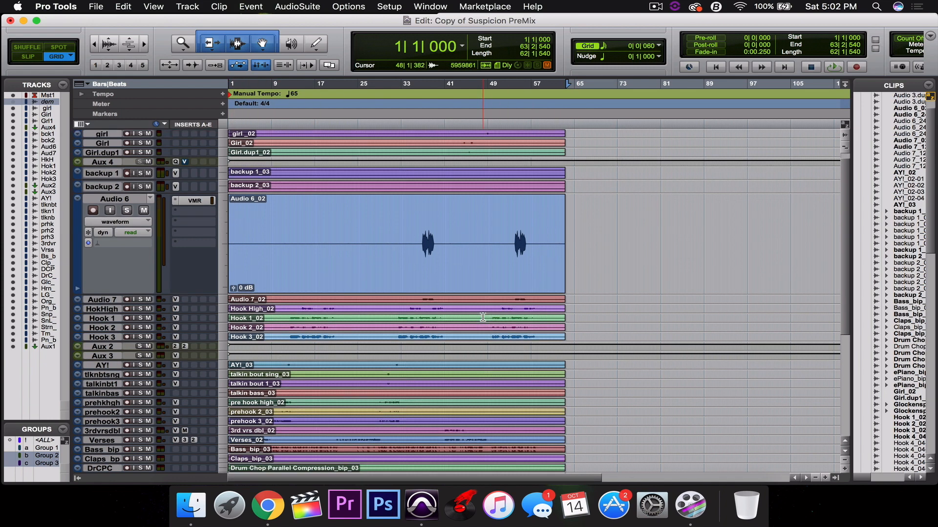
{"action": "scroll", "coordinate": [483, 316], "scroll_direction": "down", "scroll_amount": 8}
{"action": "scroll", "coordinate": [349, 299], "scroll_direction": "up", "scroll_amount": 2}
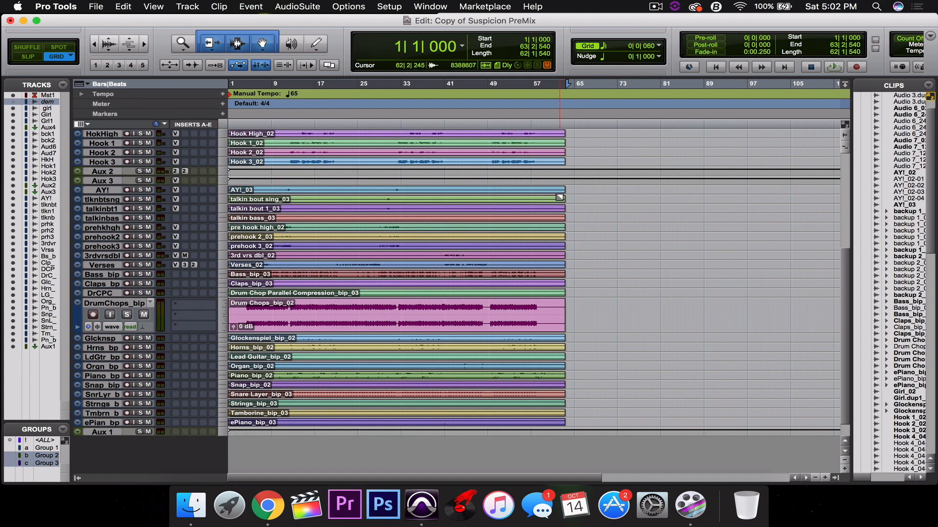
{"action": "scroll", "coordinate": [559, 197], "scroll_direction": "up", "scroll_amount": 5}
{"action": "scroll", "coordinate": [559, 197], "scroll_direction": "up", "scroll_amount": 3}
{"action": "left_click", "coordinate": [450, 230]}
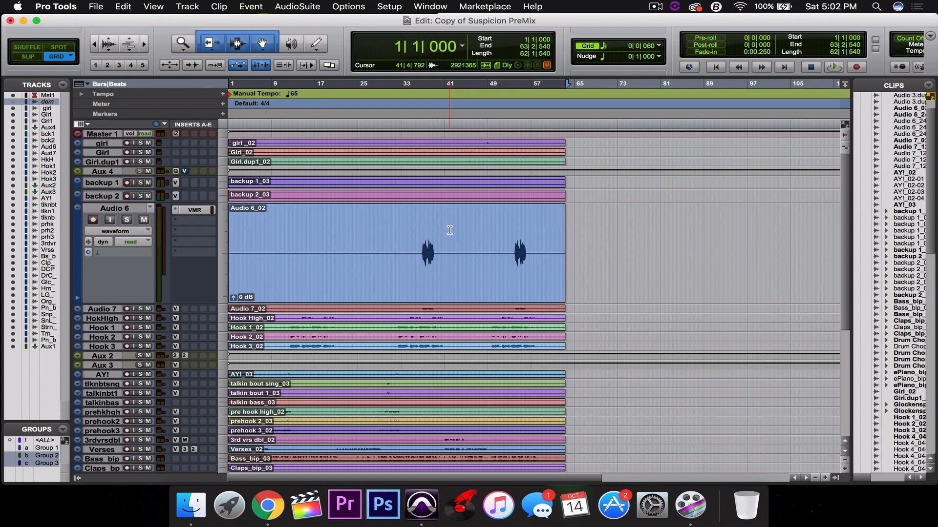
{"action": "left_click", "coordinate": [558, 261]}
Step: Select the consolidated clips on all tracks from the session start to 64|2|420 and widen the Clips list to show full clip names
{"action": "left_click_drag", "start_coordinate": [570, 142], "coordinate": [3, 524]}
{"action": "scroll", "coordinate": [730, 244], "scroll_direction": "up", "scroll_amount": 5}
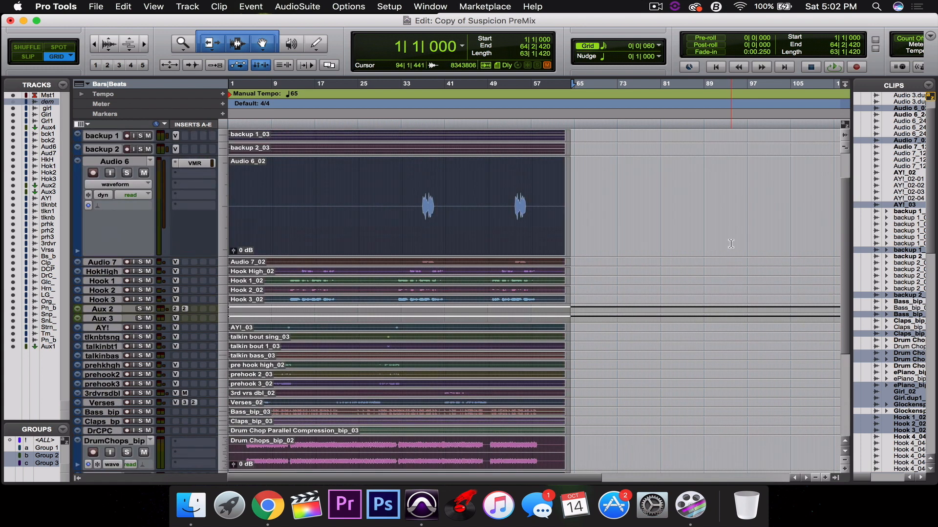
{"action": "scroll", "coordinate": [731, 244], "scroll_direction": "up", "scroll_amount": 2}
{"action": "scroll", "coordinate": [849, 92], "scroll_direction": "down", "scroll_amount": 1}
{"action": "left_click_drag", "start_coordinate": [850, 93], "coordinate": [781, 96]}
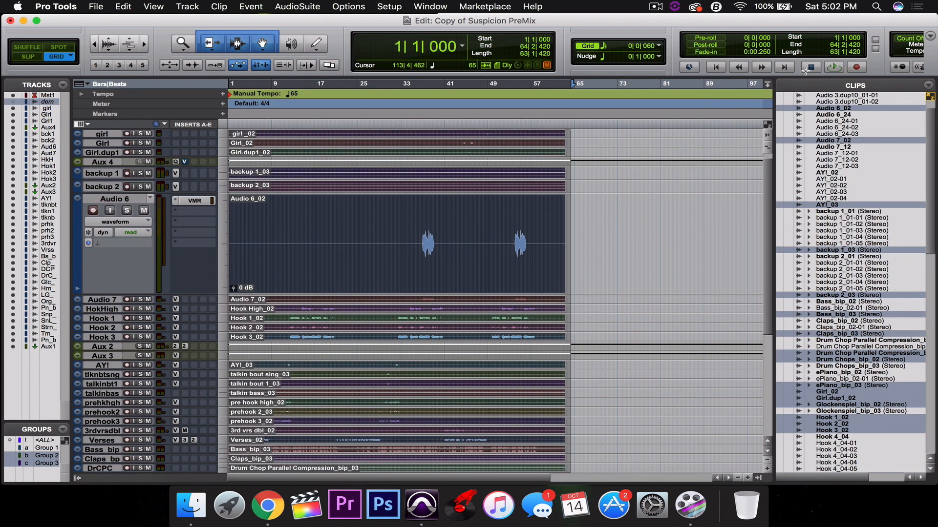
{"action": "left_click", "coordinate": [931, 37]}
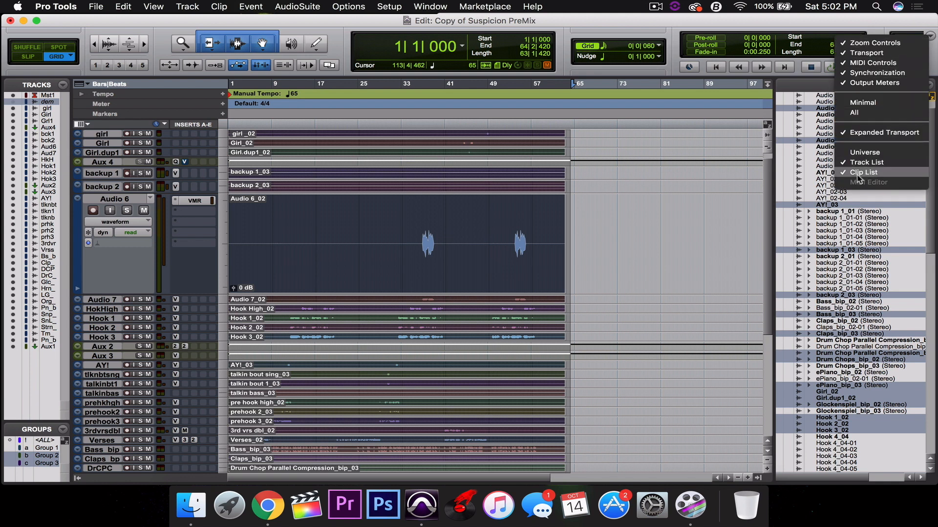
{"action": "left_click", "coordinate": [932, 36]}
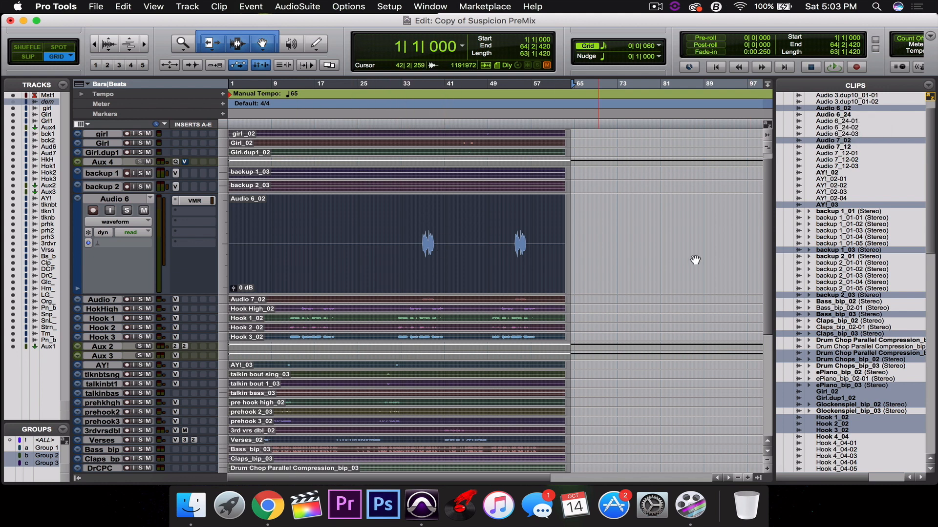
Step: Start exporting the selected clips as files, keeping the WAV format at 16 Bit and 44.1 kHz
{"action": "right_click", "coordinate": [847, 109]}
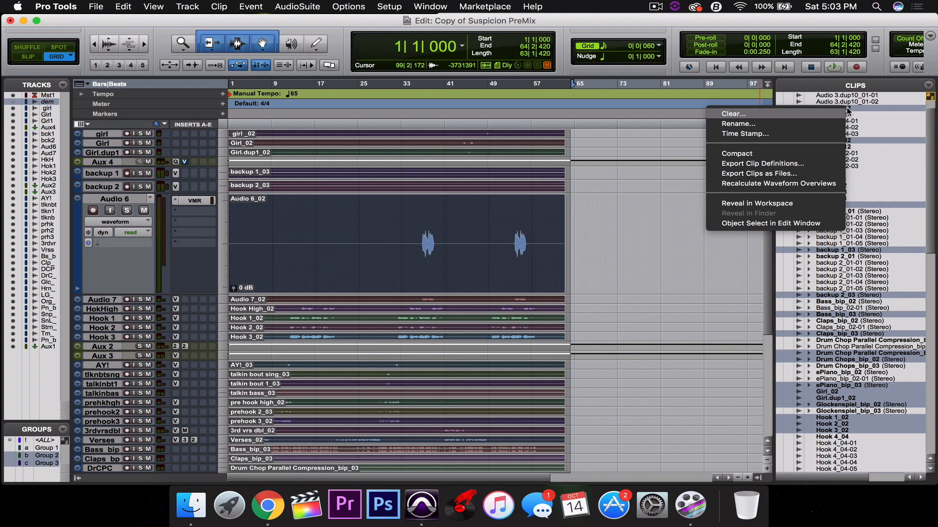
{"action": "left_click", "coordinate": [752, 175]}
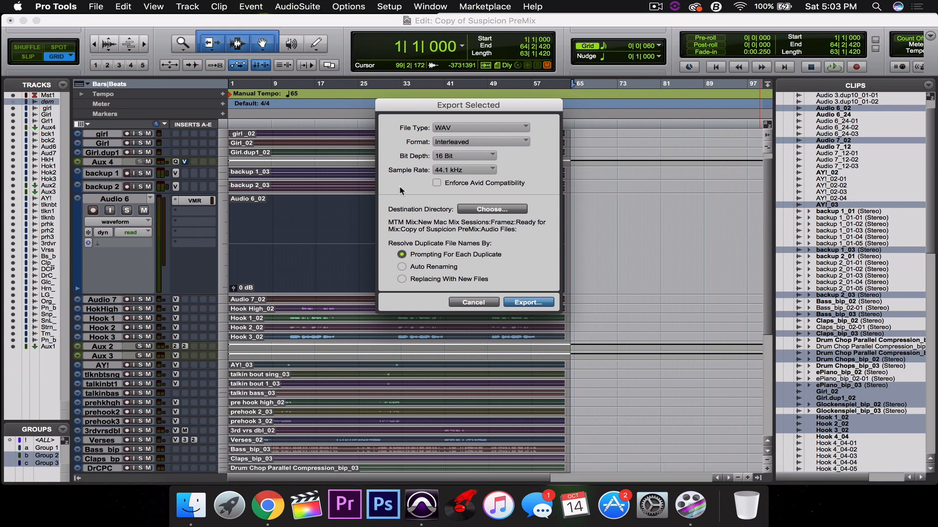
{"action": "left_click", "coordinate": [458, 156]}
{"action": "left_click", "coordinate": [426, 167]}
{"action": "left_click", "coordinate": [447, 170]}
{"action": "left_click", "coordinate": [412, 168]}
Step: Create an "Audio Stems" folder inside She Said, set it as the destination directory, and export the selected clips there
{"action": "left_click", "coordinate": [468, 210]}
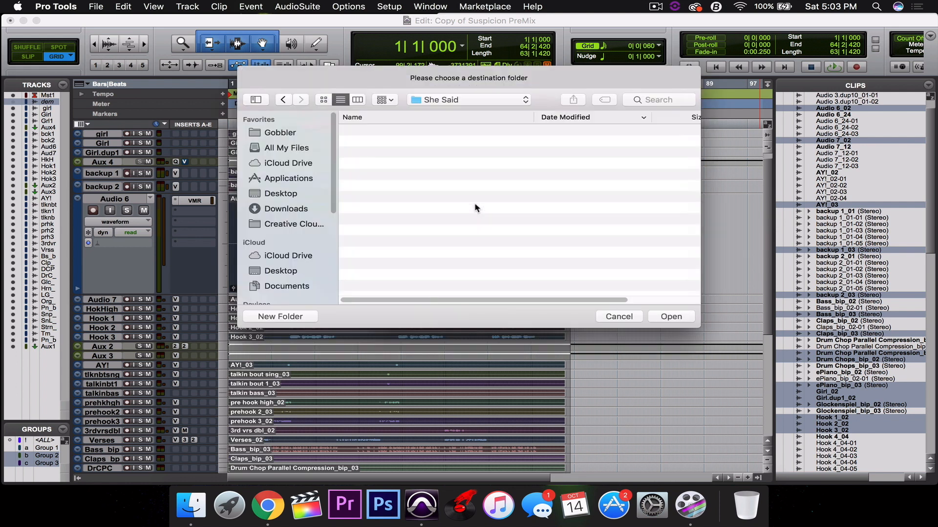
{"action": "left_click", "coordinate": [477, 102]}
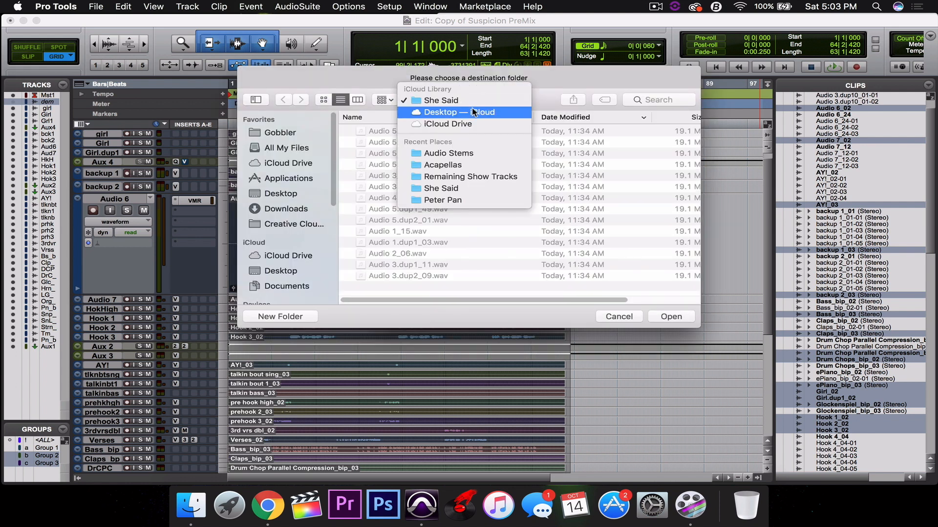
{"action": "left_click", "coordinate": [362, 94]}
{"action": "scroll", "coordinate": [259, 256], "scroll_direction": "down", "scroll_amount": 2}
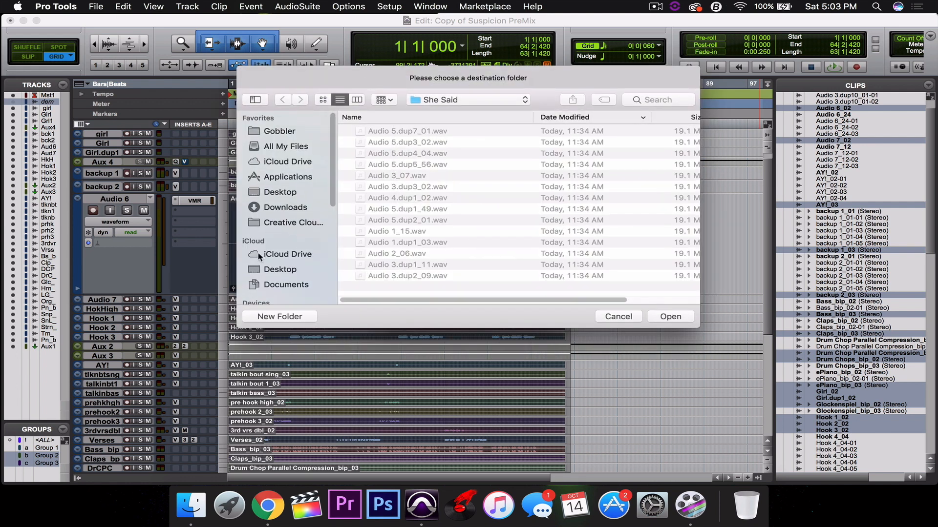
{"action": "left_click", "coordinate": [283, 318]}
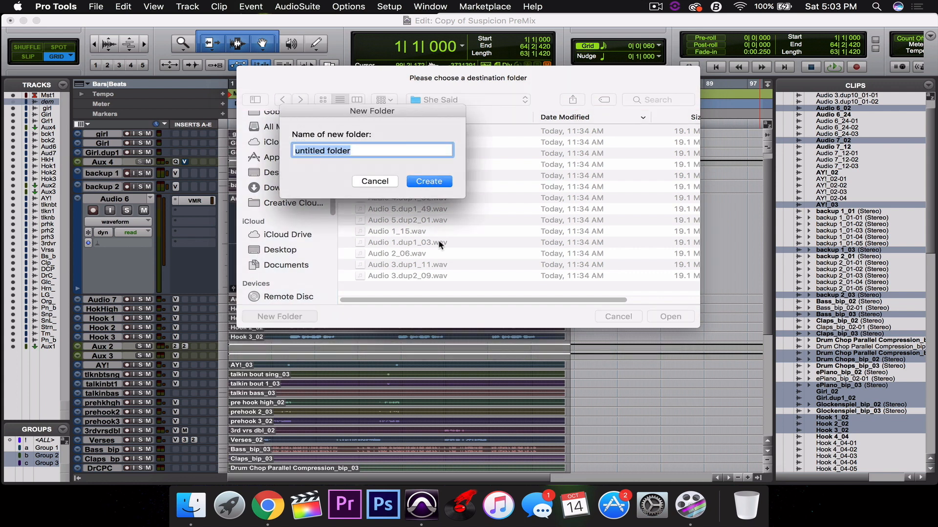
{"action": "type", "text": "Au"}
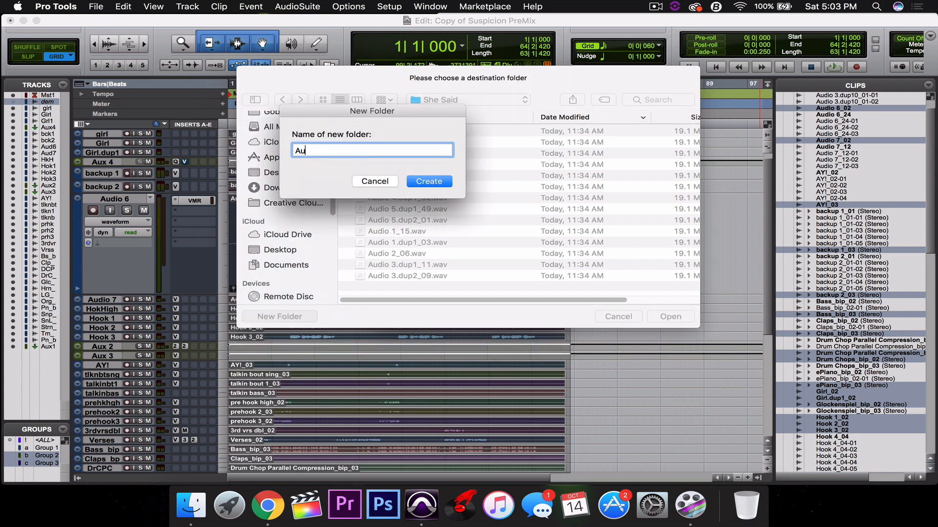
{"action": "type", "text": "dio Stems"}
{"action": "key", "text": "Return"}
{"action": "left_click", "coordinate": [662, 318]}
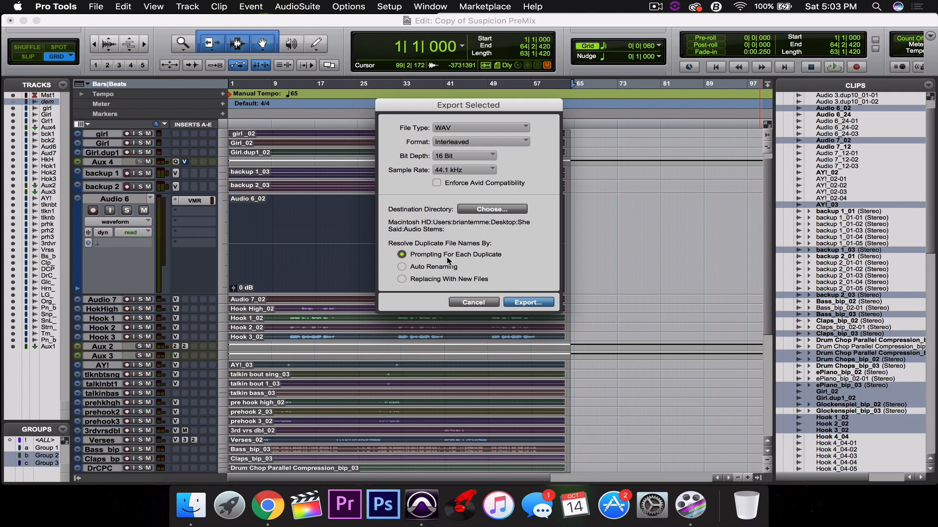
{"action": "left_click", "coordinate": [530, 303]}
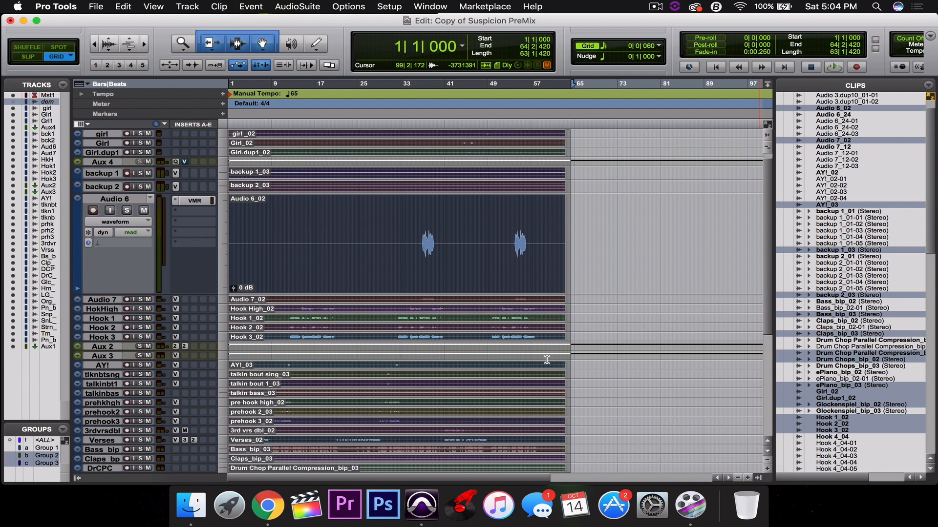
Step: Return to the session start and play back the consolidated tracks
{"action": "key", "text": "Return"}
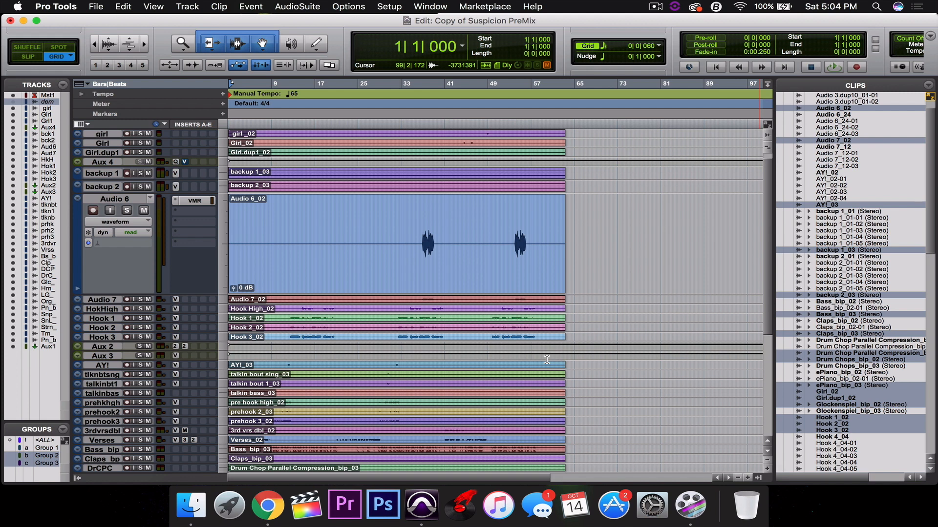
{"action": "key", "text": "space"}
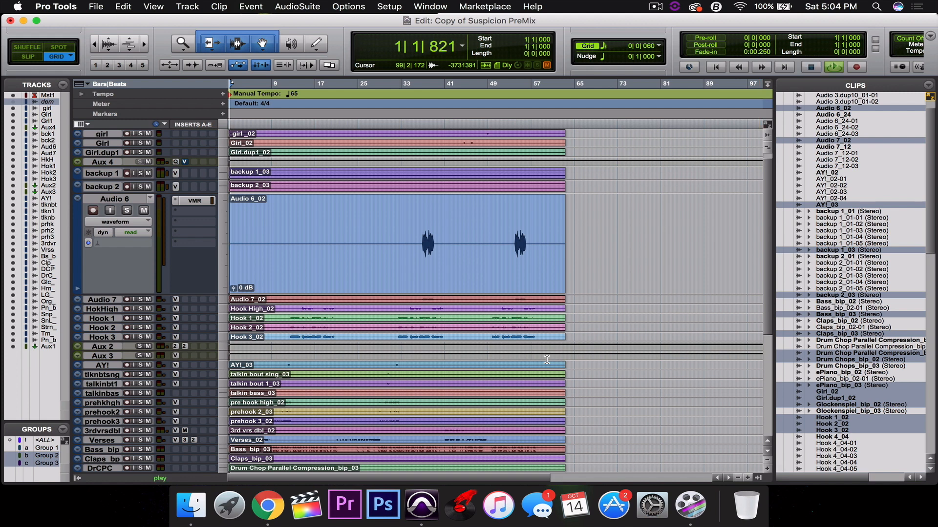